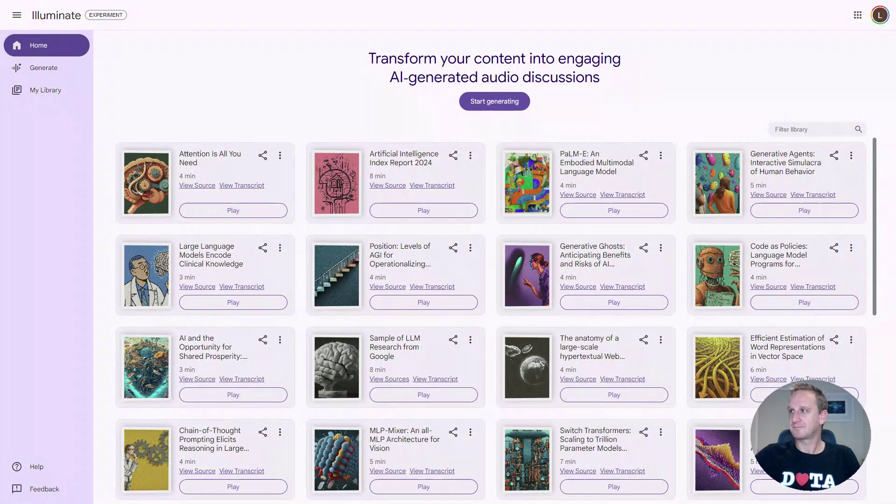
scroll(495, 317, "down", 8)
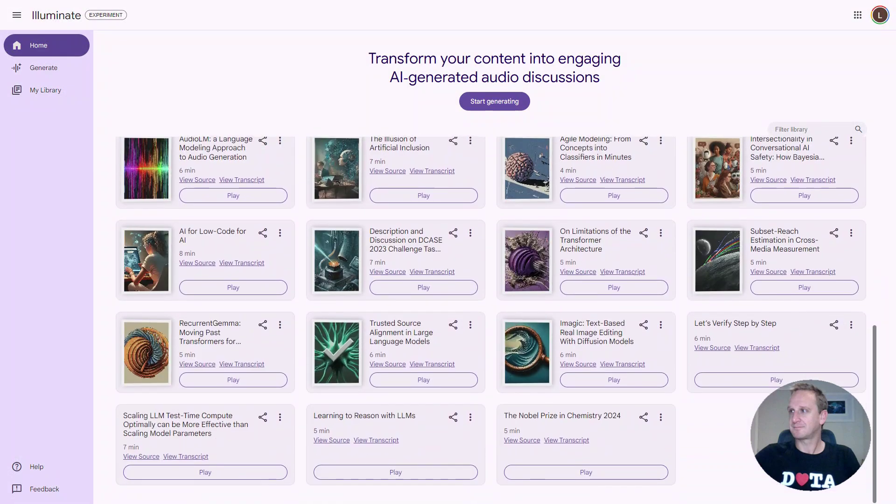
scroll(495, 317, "up", 6)
scroll(495, 317, "up", 2)
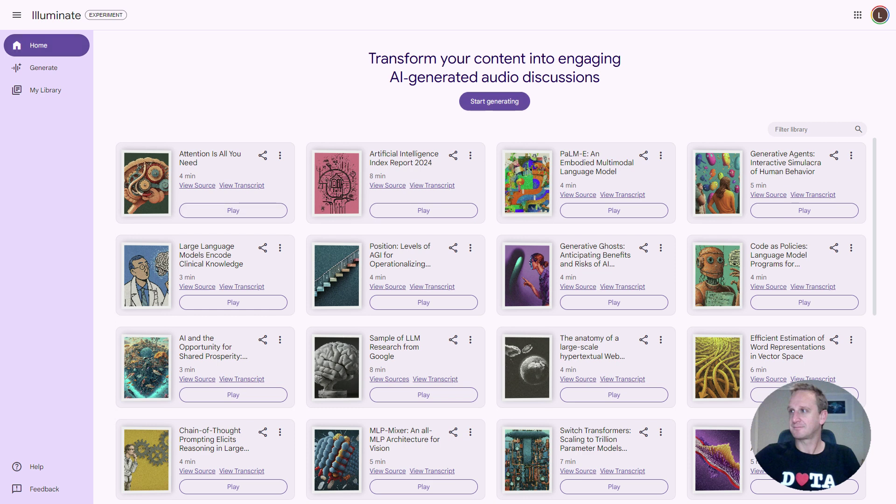
left_click(197, 185)
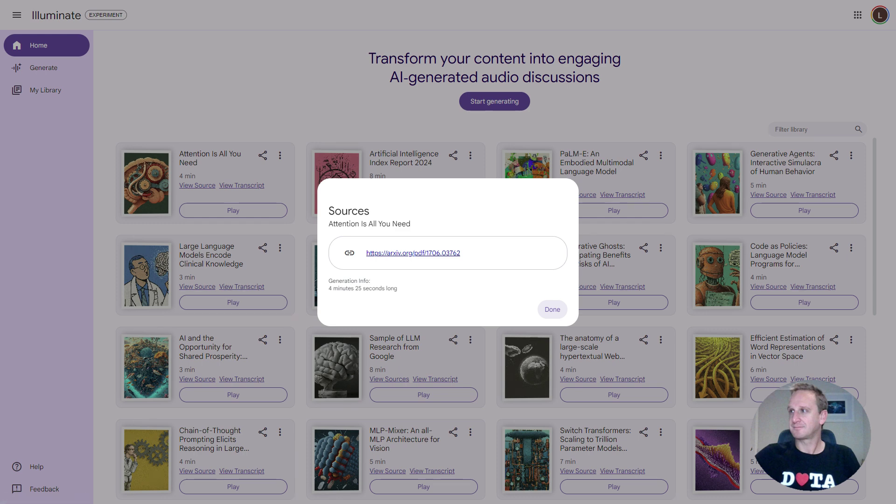
left_click(552, 309)
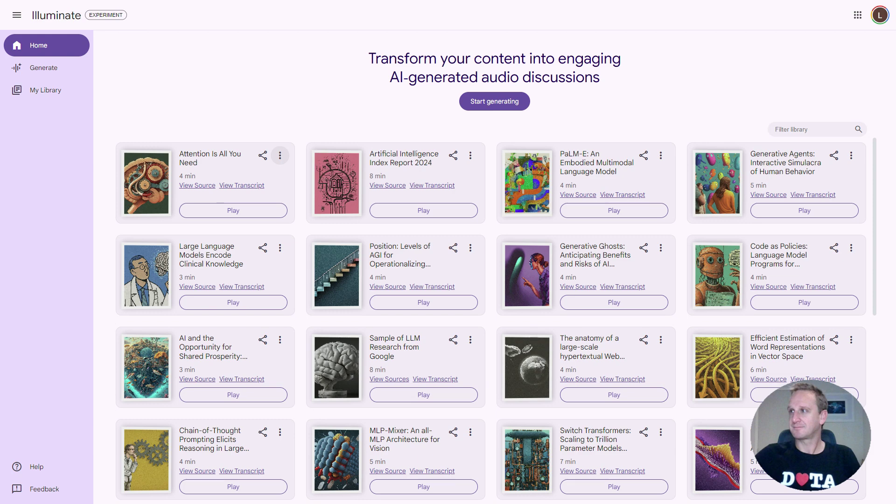
Glance at the Attention Is All You Need transcript, then briefly play and pause its discussion.
left_click(241, 185)
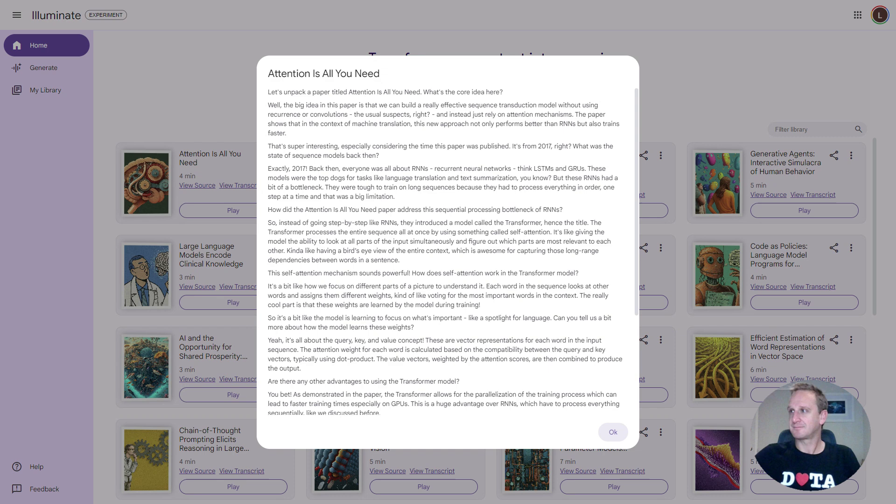
key("Escape")
left_click(234, 210)
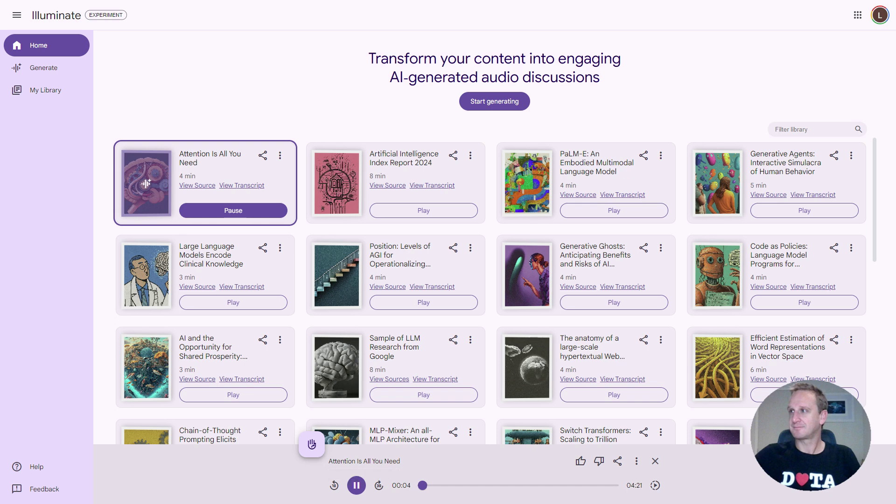
left_click(233, 210)
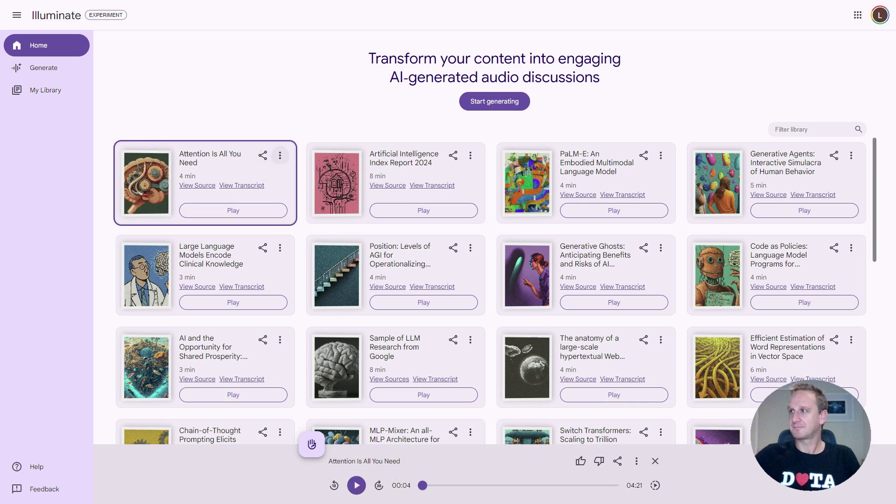
Check the paper card's and the audio player's more-options menus without choosing anything.
left_click(280, 155)
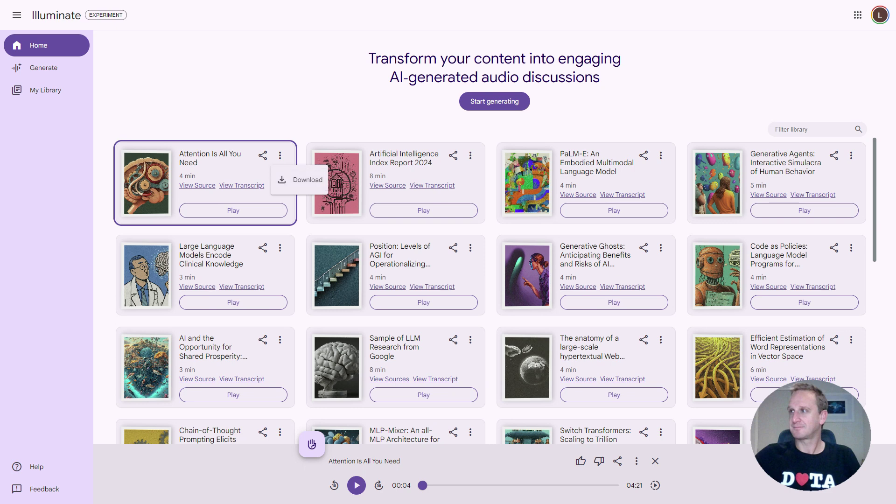
key("Escape")
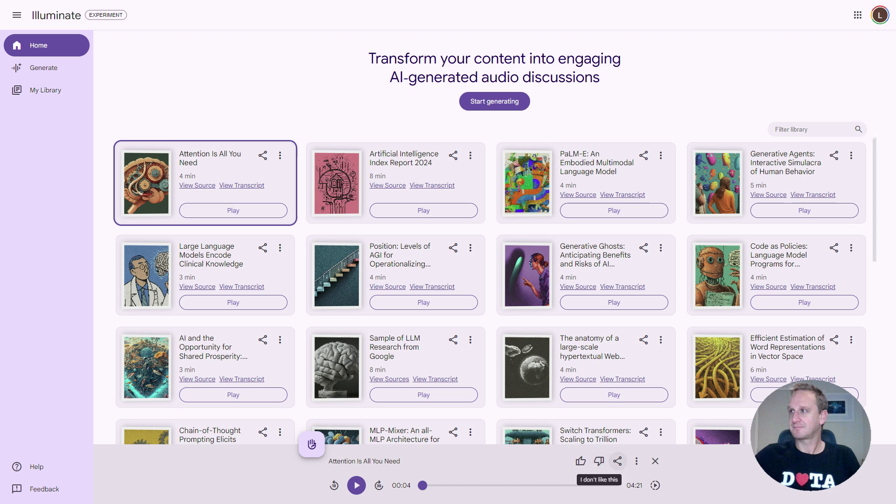
left_click(635, 461)
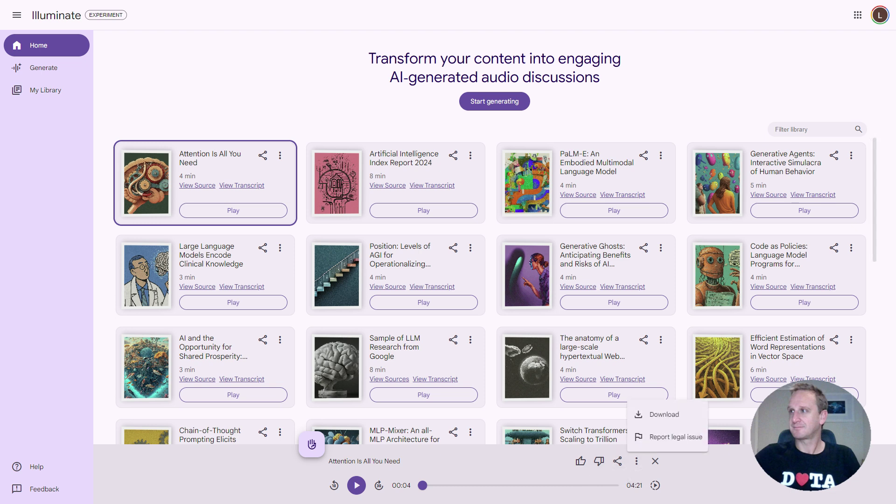
key("Escape")
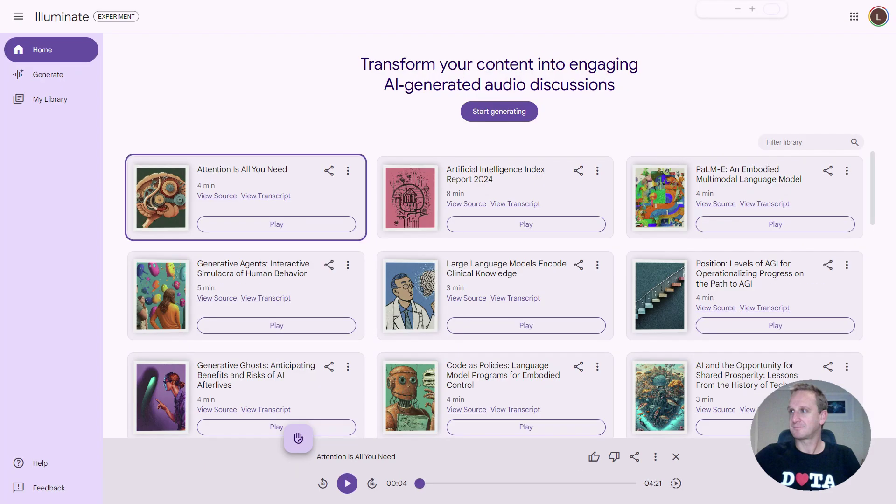
key("ctrl+plus")
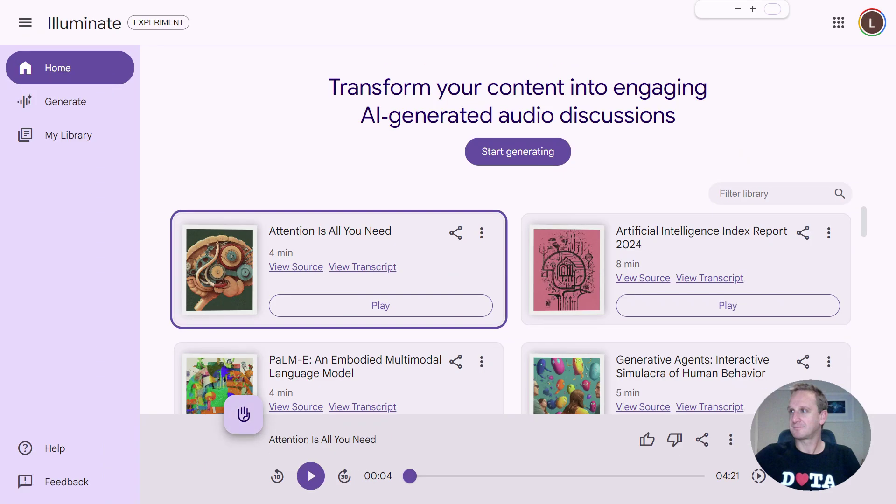
left_click(243, 414)
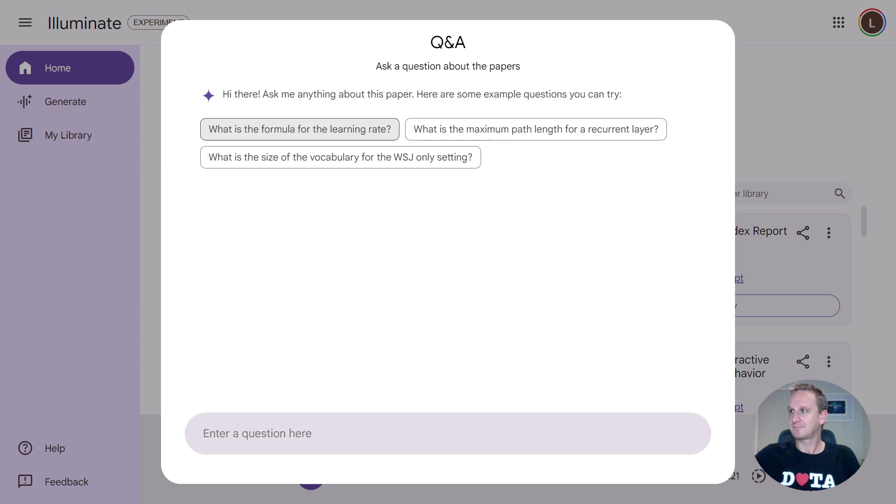
left_click(299, 129)
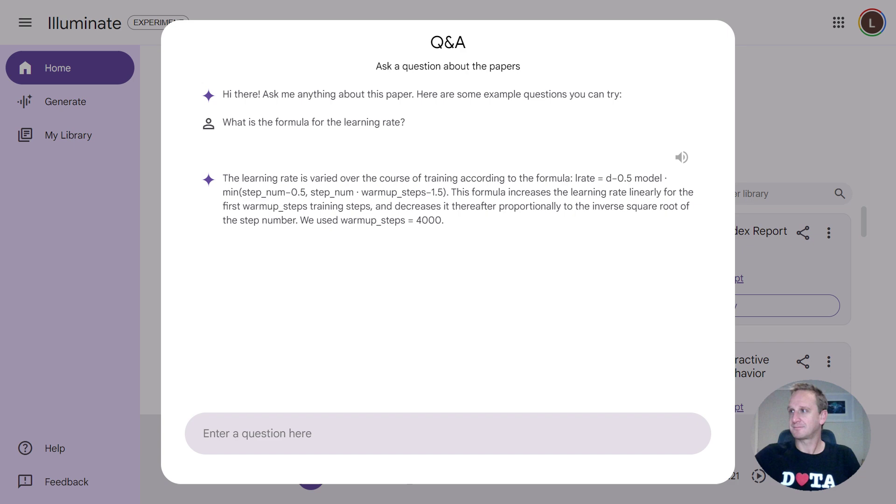
key("Escape")
key("ctrl+minus")
key("ctrl+minus")
key("ctrl+minus")
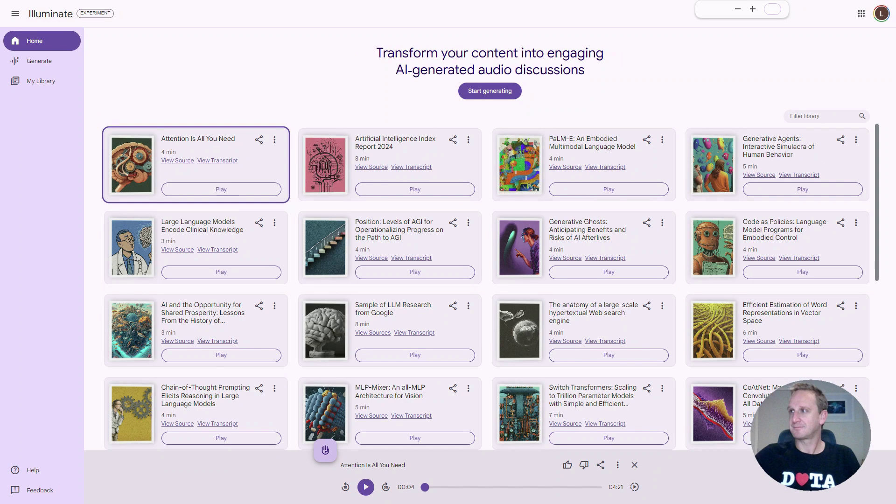
Go to My Library to find the one AI-in-business draft.
key("ctrl+plus")
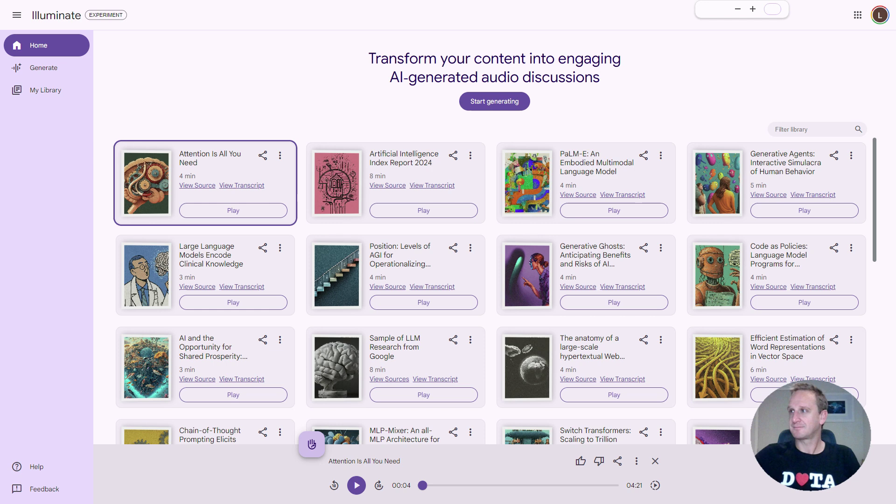
key("ctrl+minus")
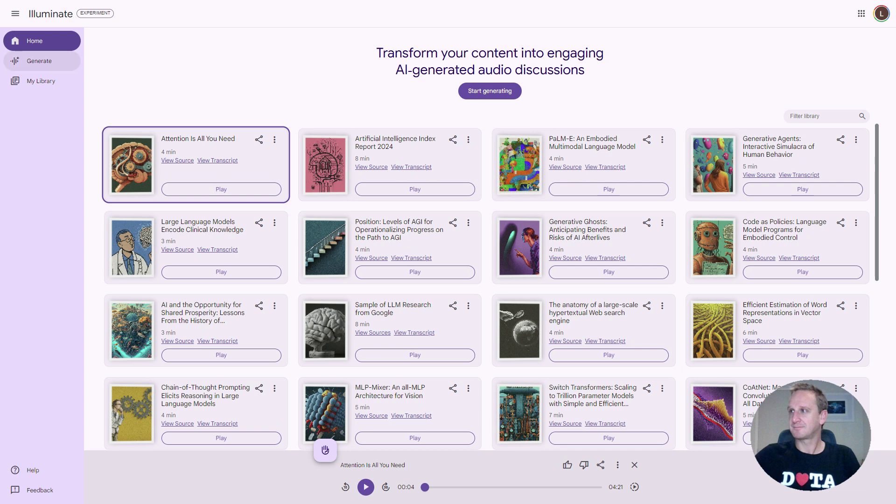
left_click(39, 60)
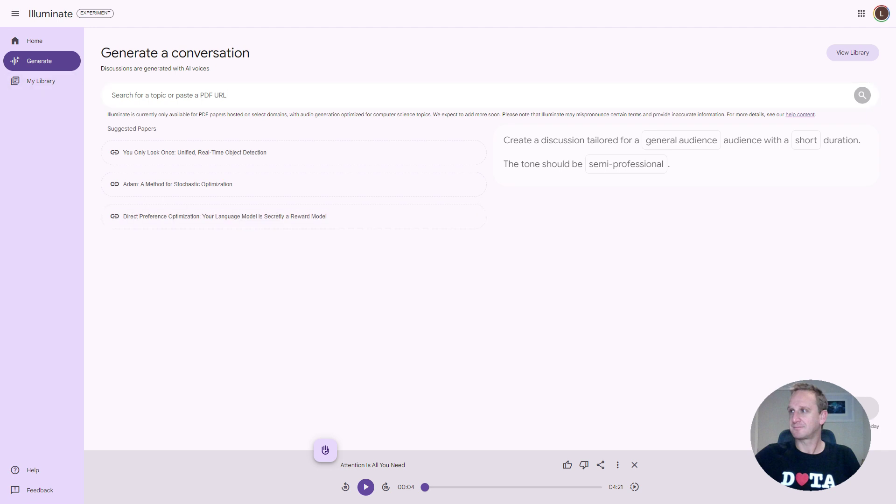
left_click(41, 80)
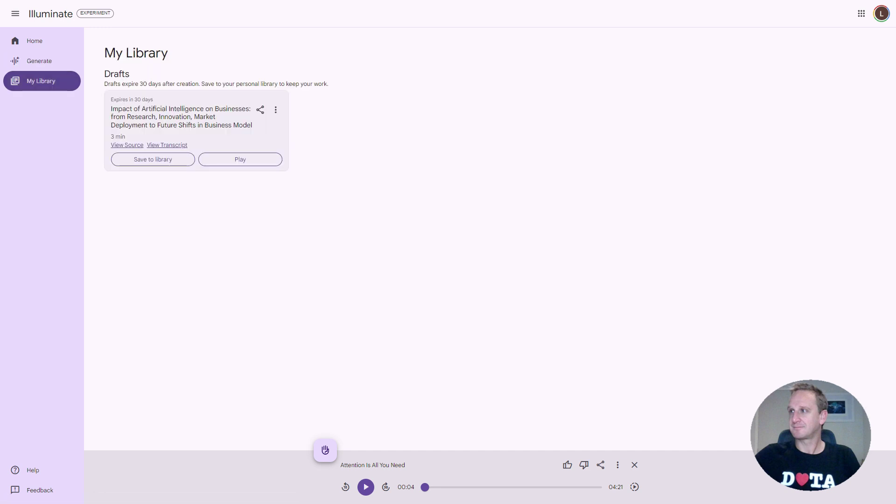
Back on Generate, read the disclaimer and open the How to use Illuminate guide from its help content link.
left_click(39, 61)
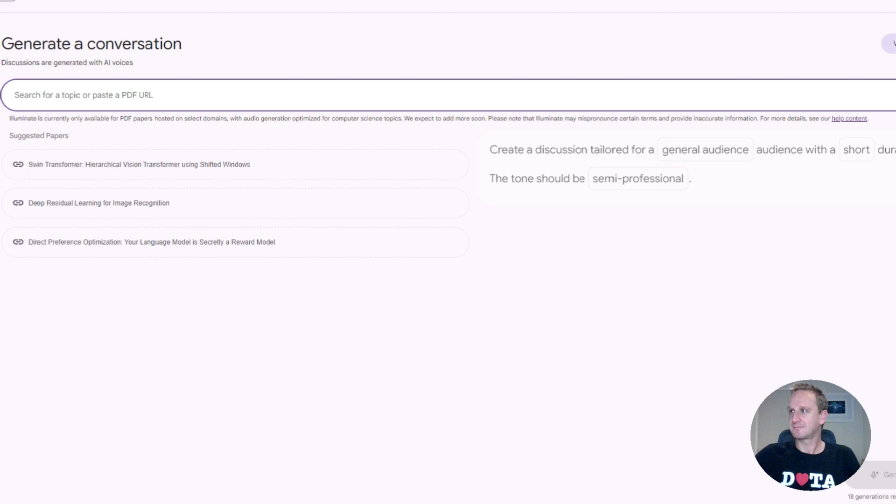
left_click_drag(399, 118, 317, 118)
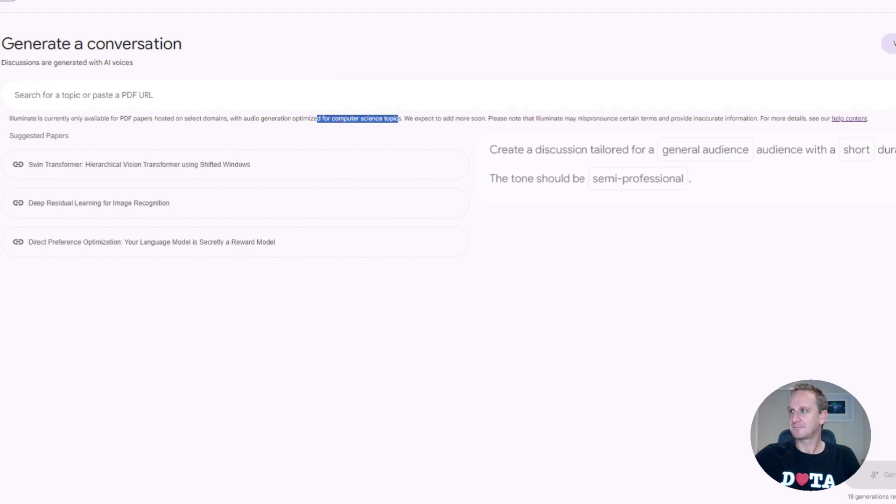
left_click_drag(500, 118, 735, 119)
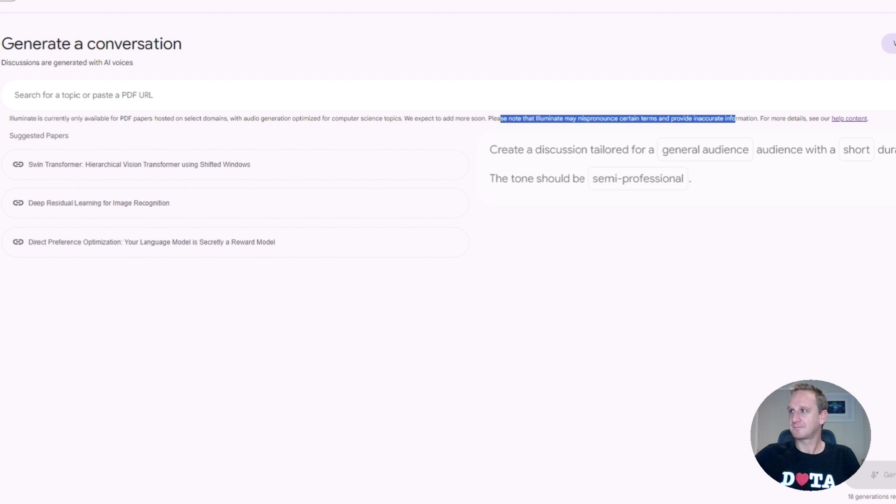
right_click(713, 121)
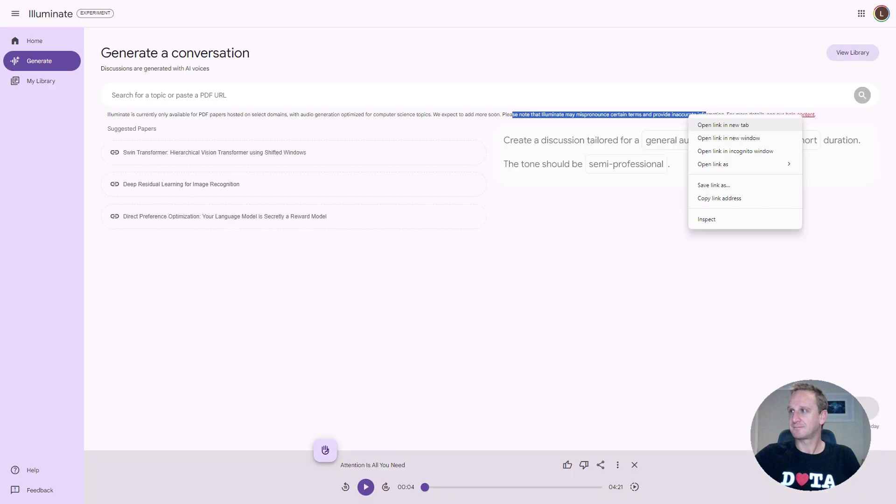
key("Escape")
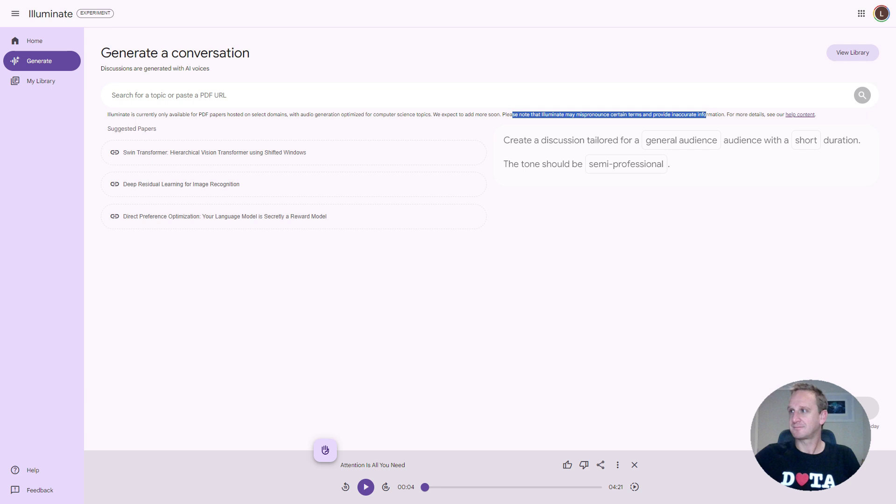
left_click(800, 114)
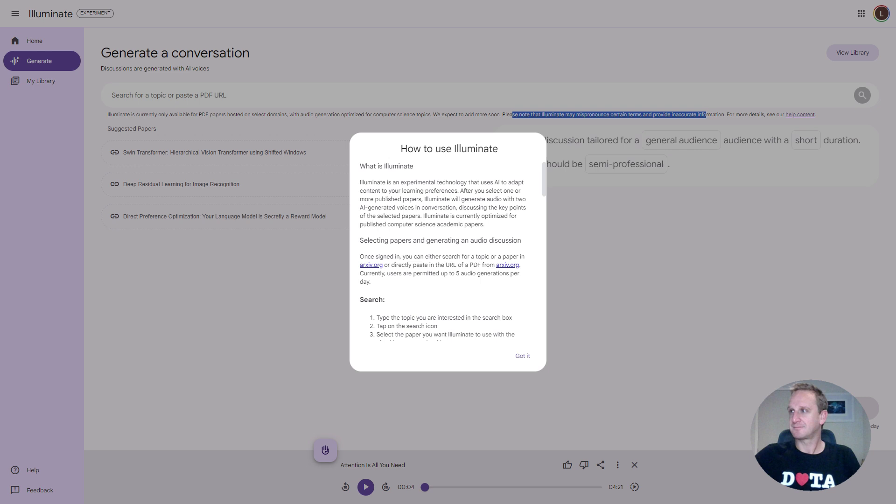
Read the How to use Illuminate guide down to Terms and Policies and dismiss it with Got it.
scroll(448, 248, "down", 1)
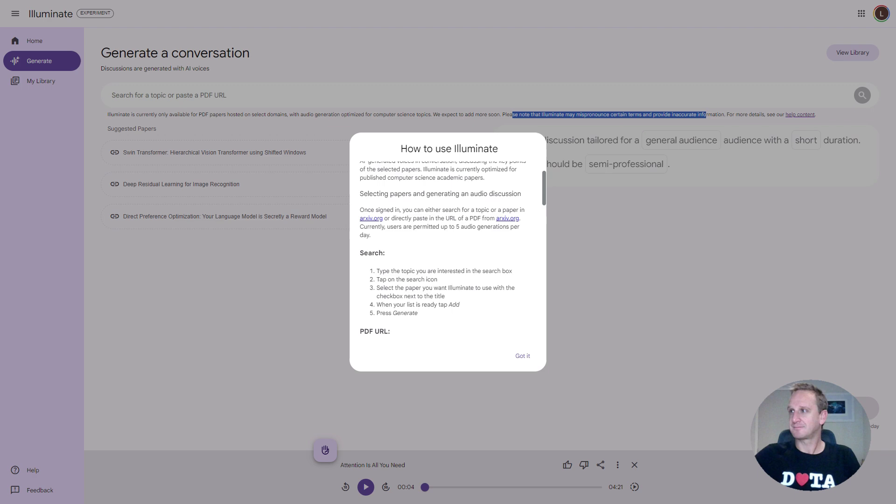
scroll(445, 252, "down", 10)
scroll(445, 252, "down", 6)
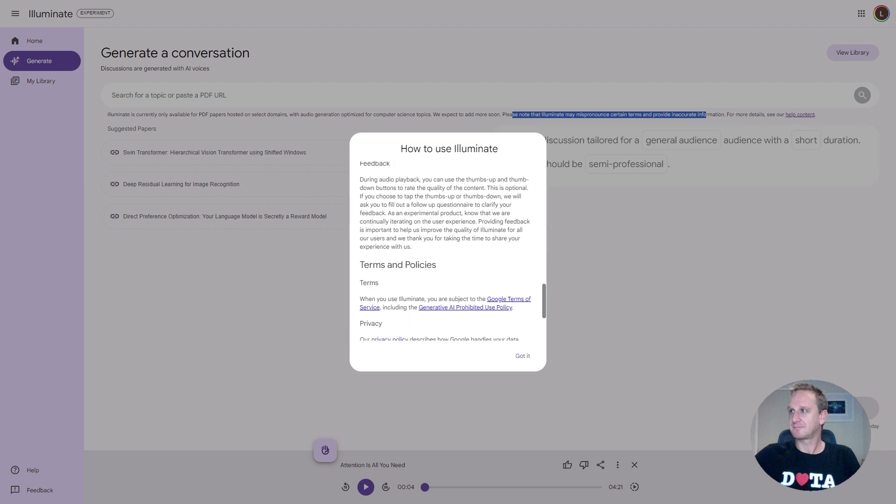
left_click(522, 356)
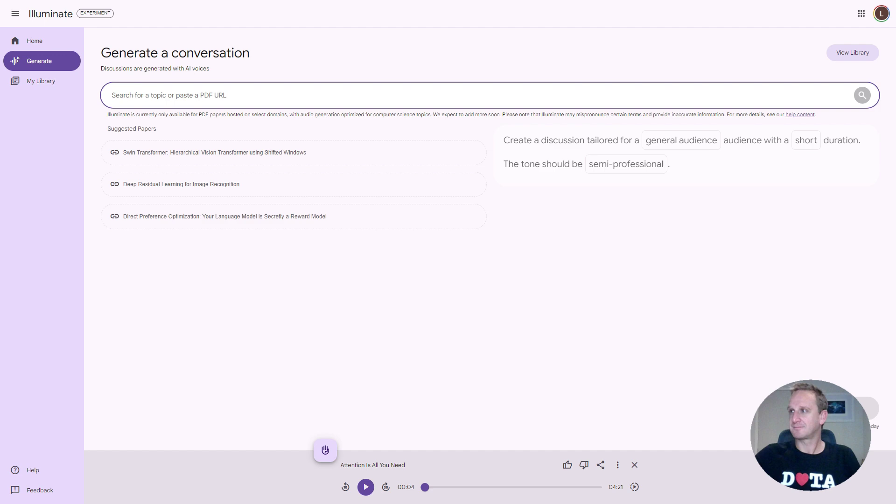
Search 'ai for business' and add the Building AI Innovation Labs and Early Adoption of Generative AI papers.
type("ai for busi")
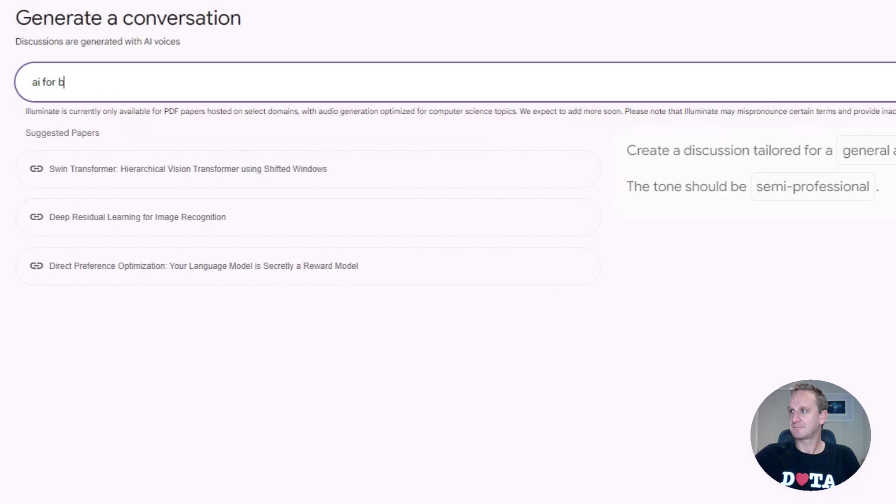
type("ness")
key("Return")
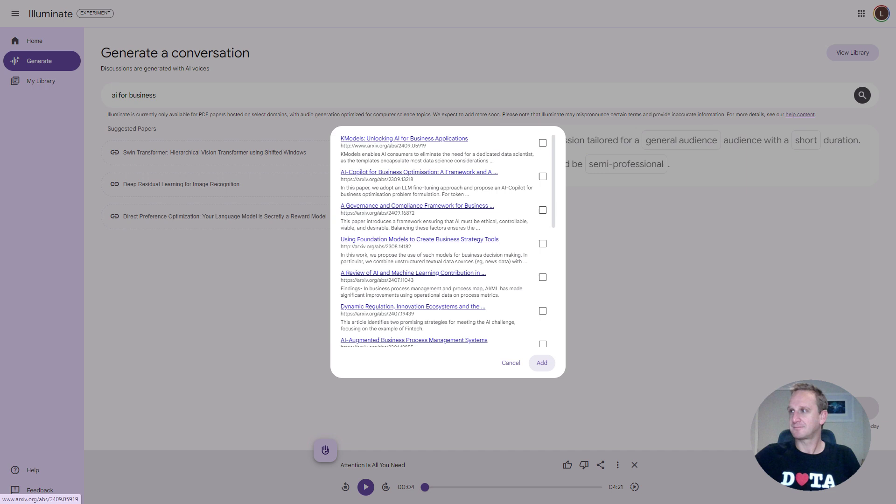
scroll(446, 240, "down", 5)
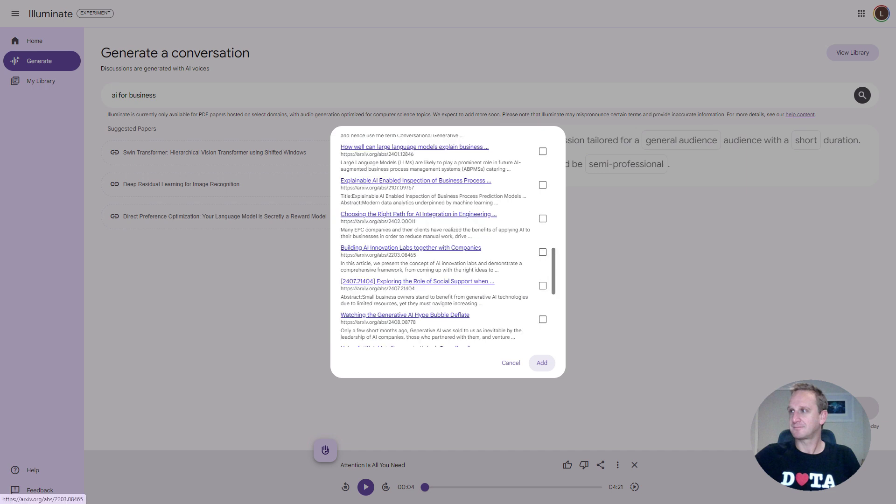
left_click(542, 252)
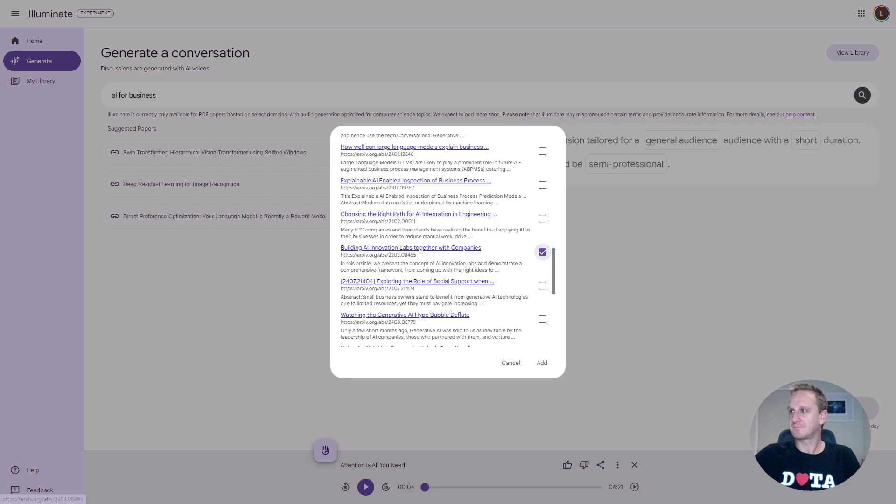
scroll(445, 240, "up", 4)
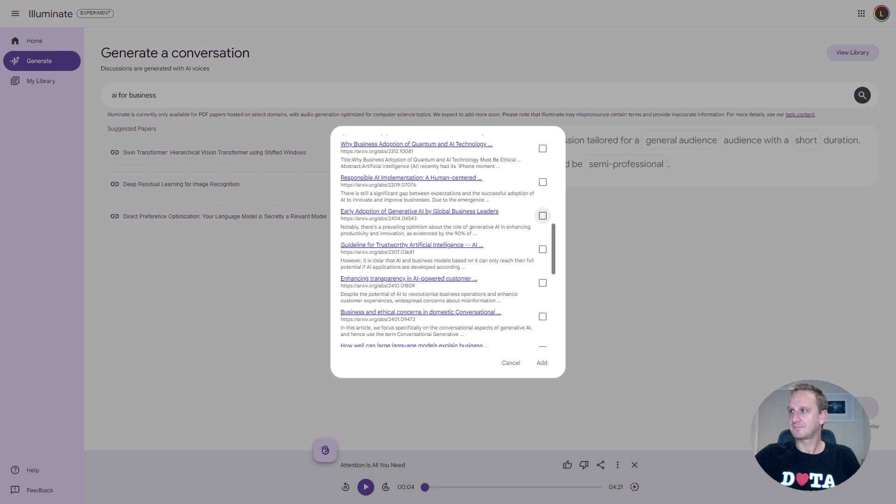
left_click(542, 215)
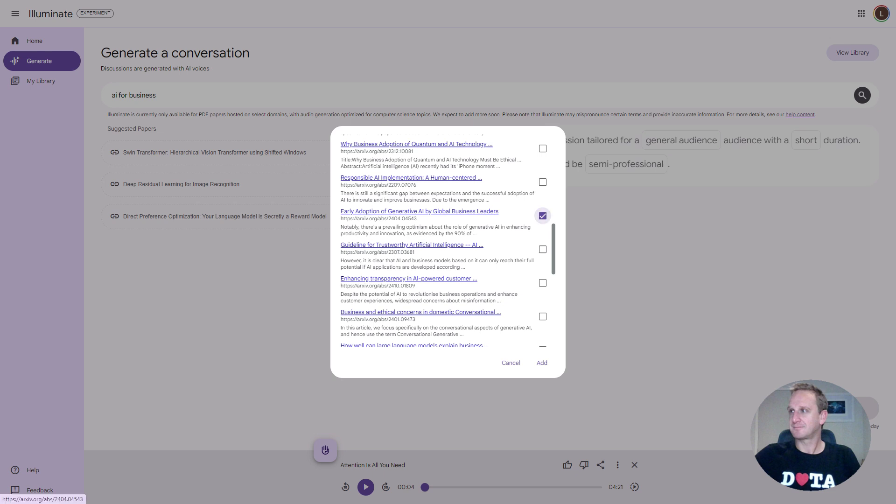
scroll(446, 240, "down", 3)
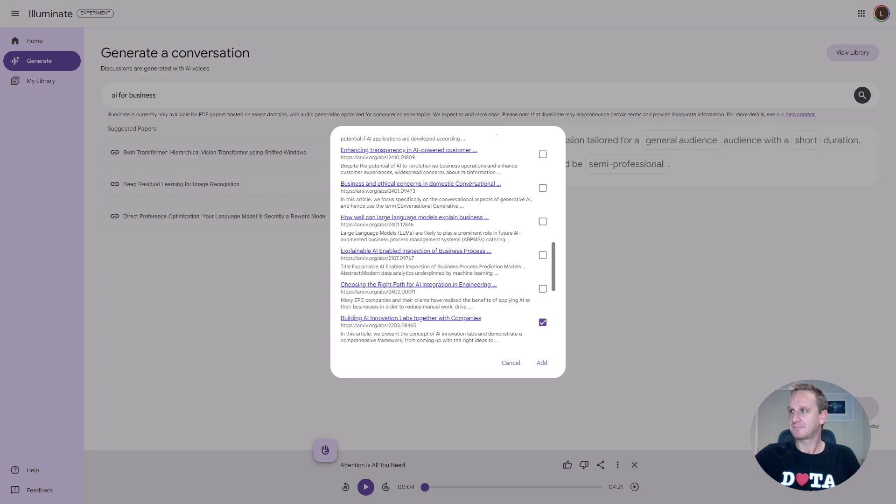
scroll(445, 240, "up", 3)
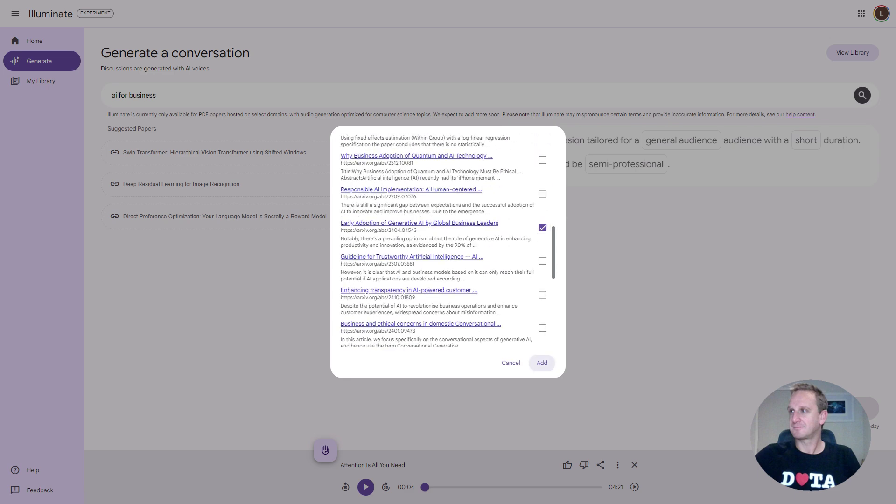
left_click(542, 362)
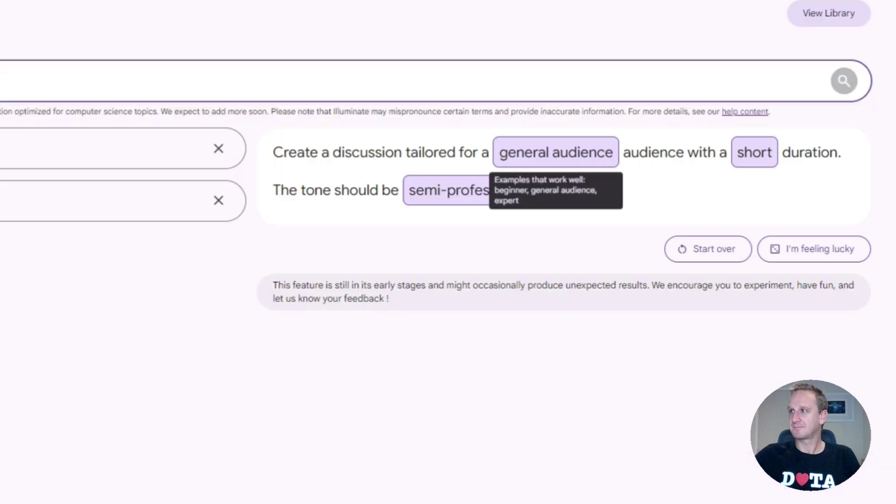
Review the general audience and short duration settings, selecting the audience value for editing.
left_click_drag(500, 152, 613, 152)
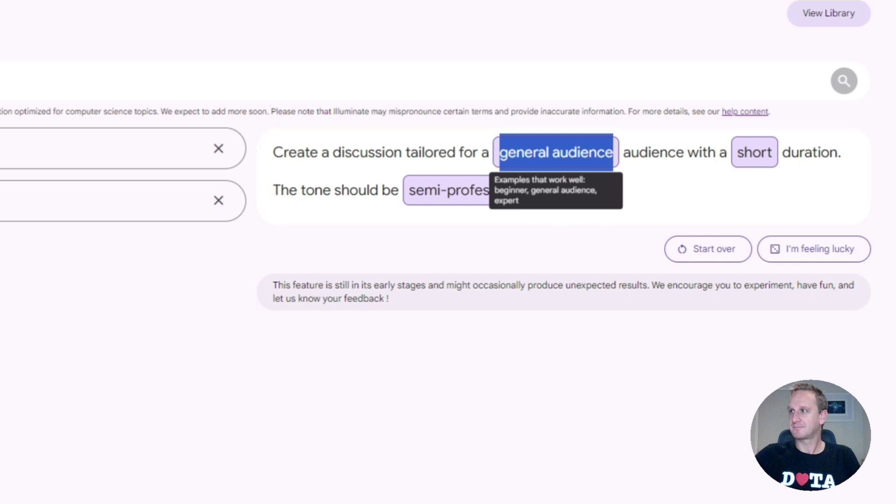
left_click(583, 152)
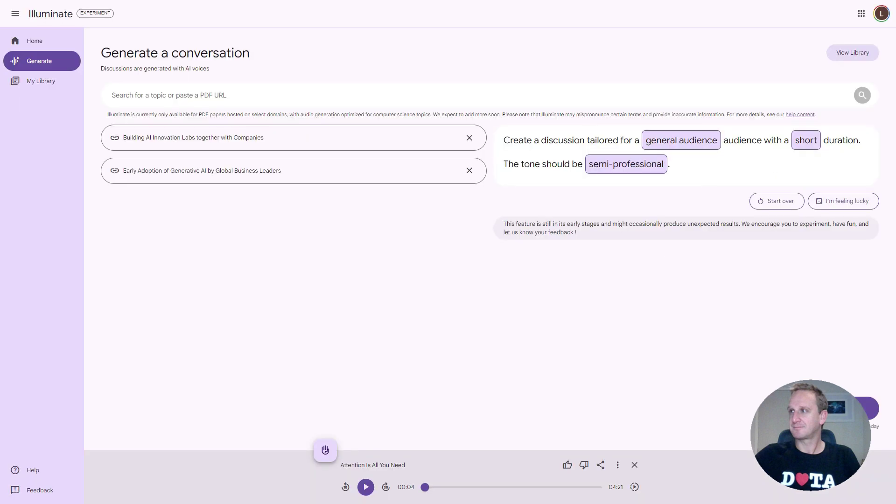
triple_click(681, 140)
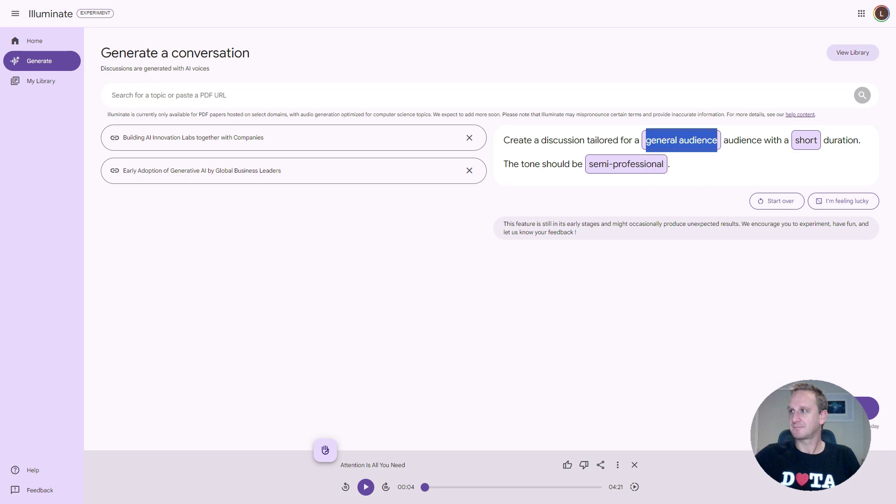
left_click(675, 140)
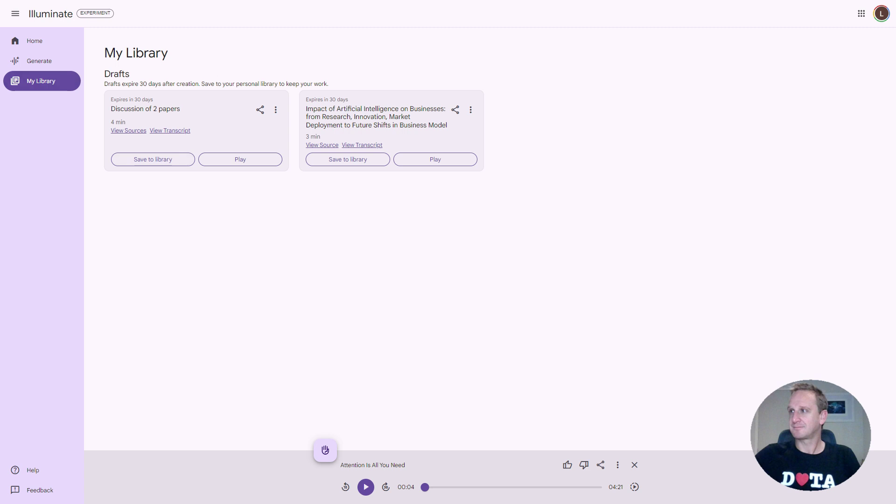
Rename the Discussion of 2 papers draft to 'Implemtation and Adoptione _ Draft'.
left_click_drag(116, 109, 180, 109)
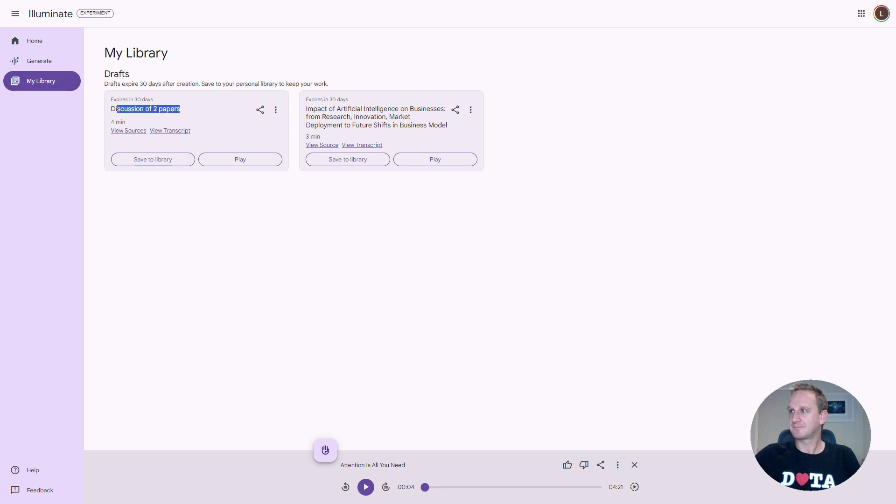
left_click(275, 110)
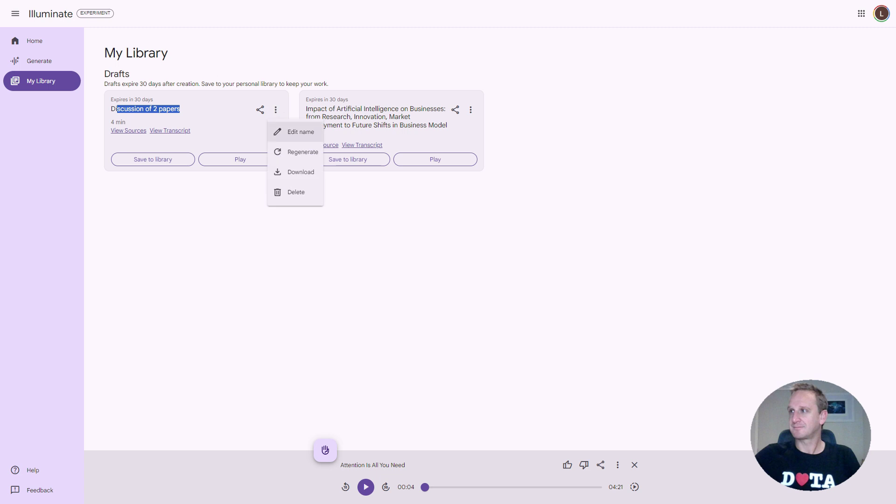
key("Down")
key("Down")
key("Down")
key("Down")
key("Return")
key("ctrl+a")
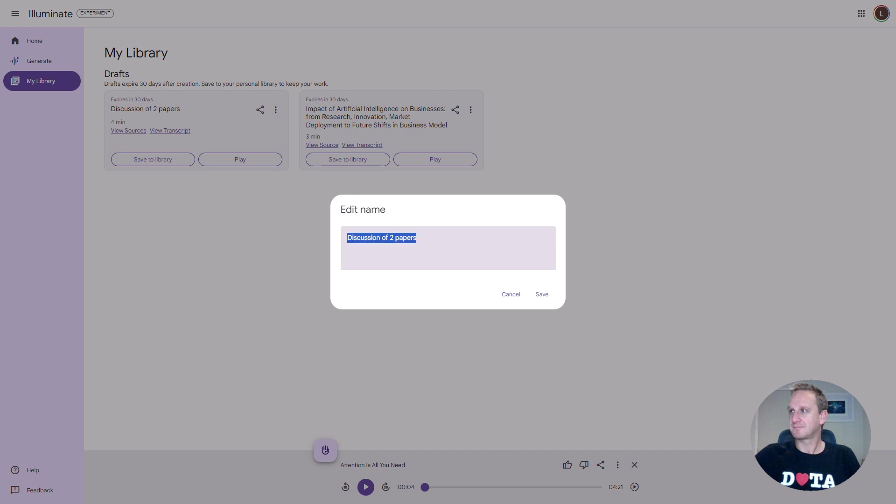
type("Implem")
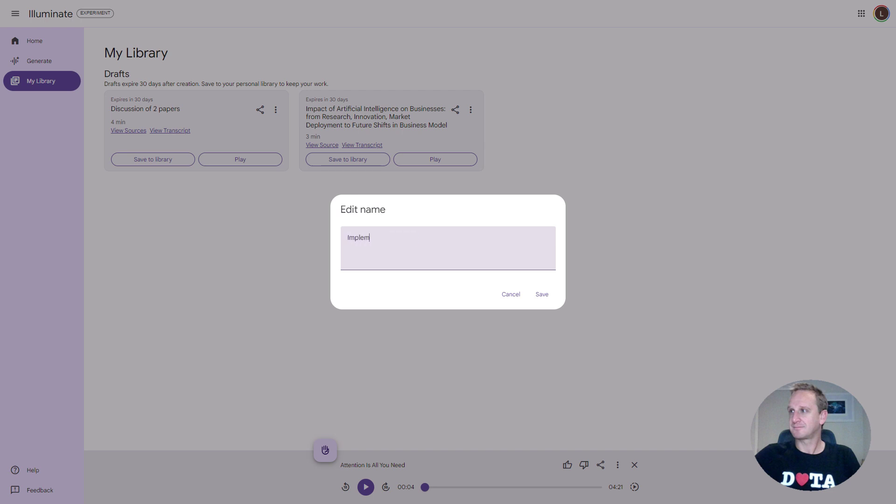
type("tation and ")
type("Adoption")
type("e")
type(" _ Draft")
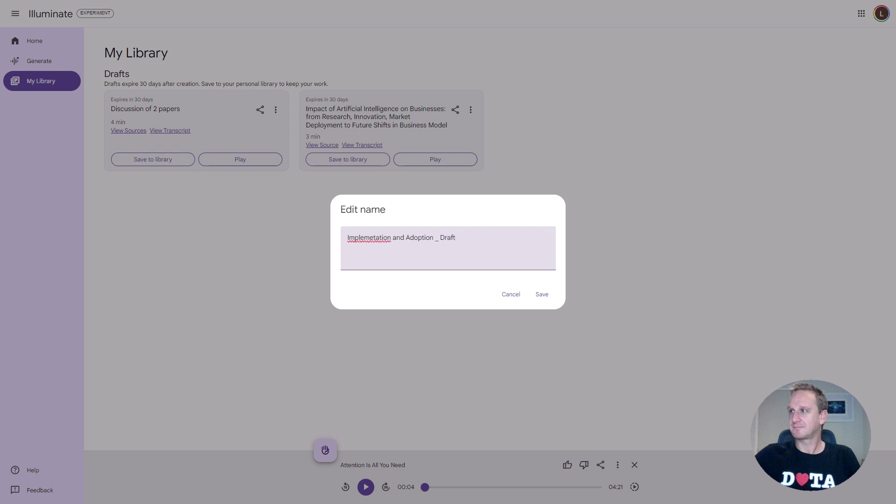
key("Return")
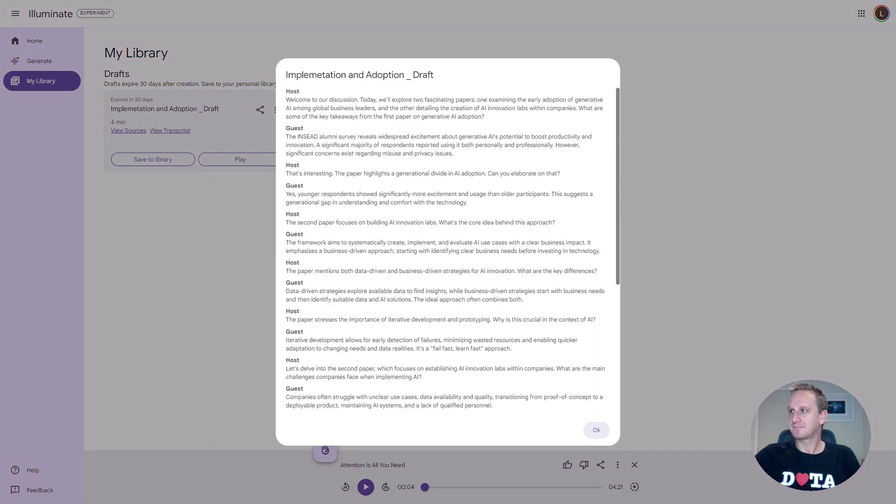
scroll(447, 252, "down", 5)
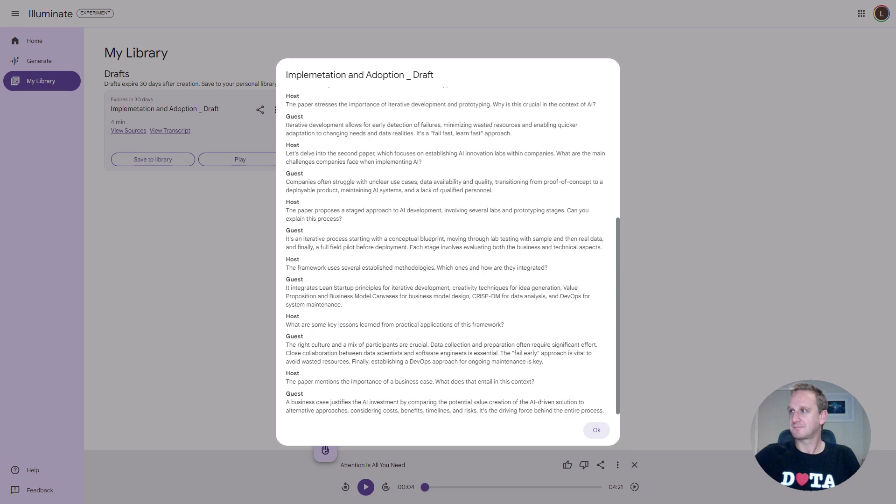
scroll(448, 252, "up", 5)
key("Escape")
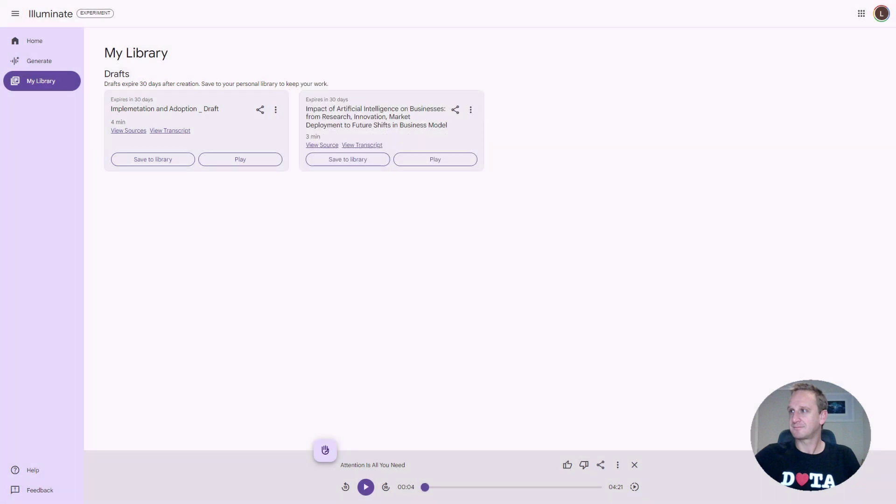
Open the draft's first source paper, arXiv 2203.08465, in a new tab and close Sources.
left_click(128, 130)
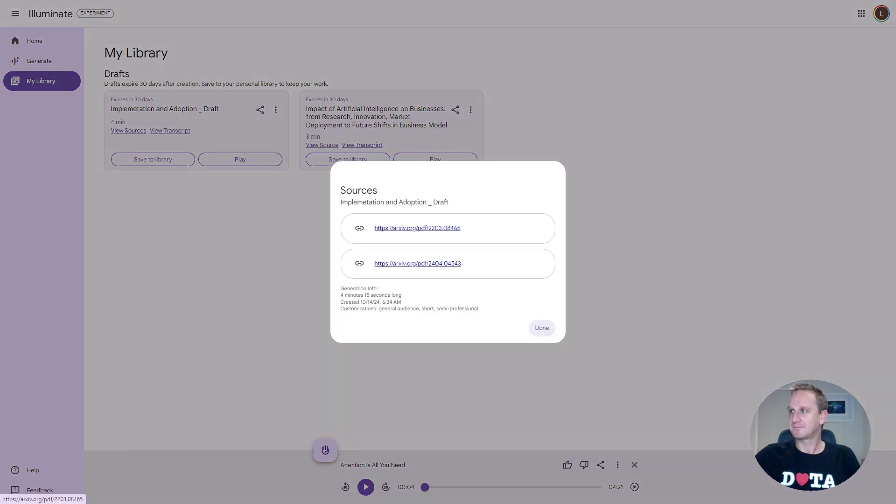
right_click(419, 228)
left_click(438, 312)
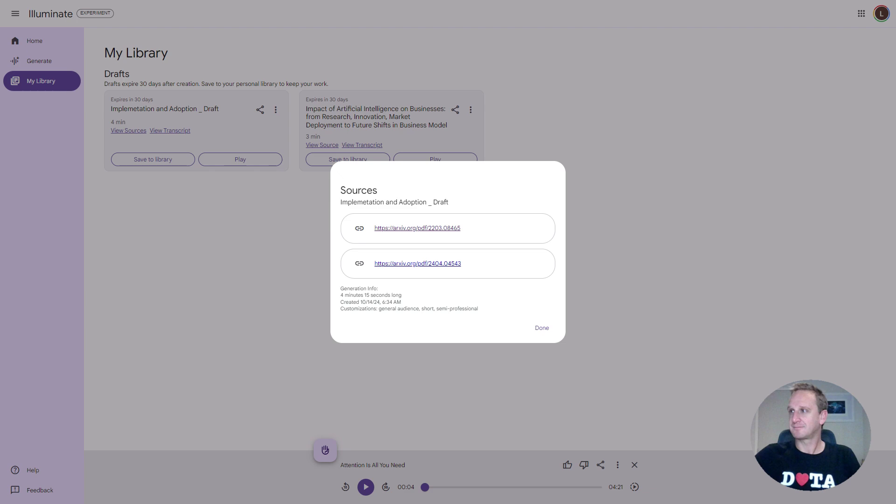
key("Escape")
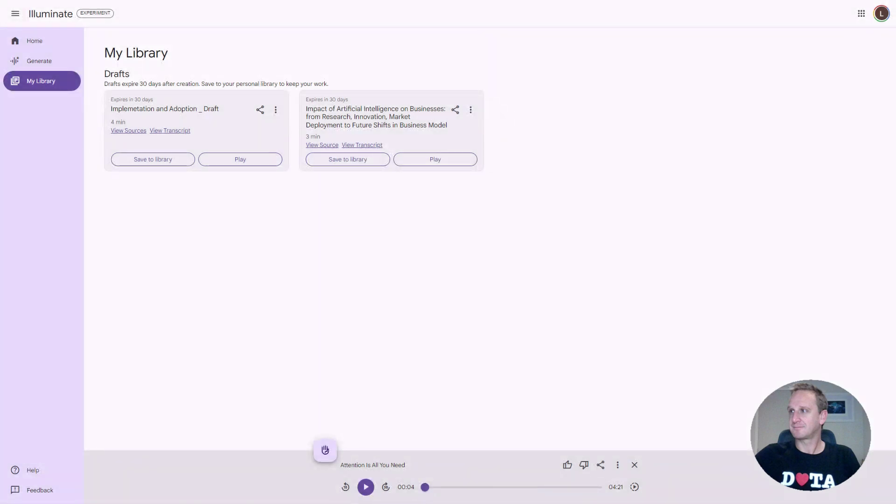
left_click(280, 9)
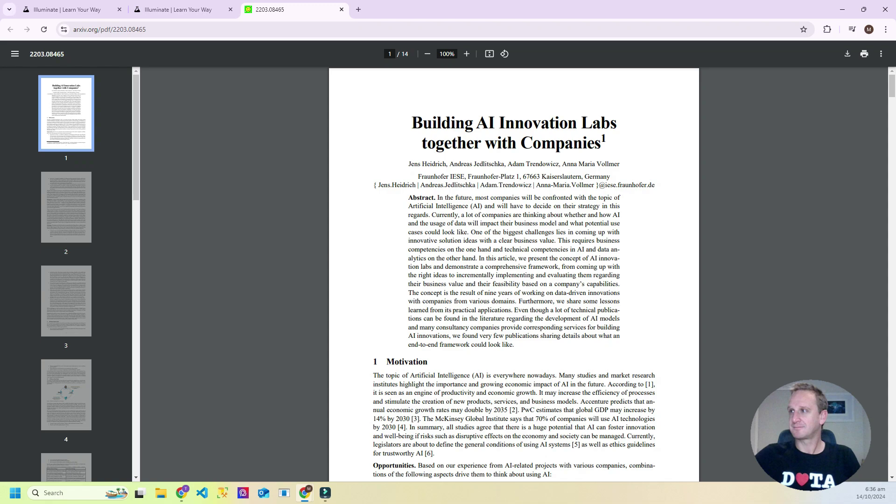
scroll(513, 274, "down", 10)
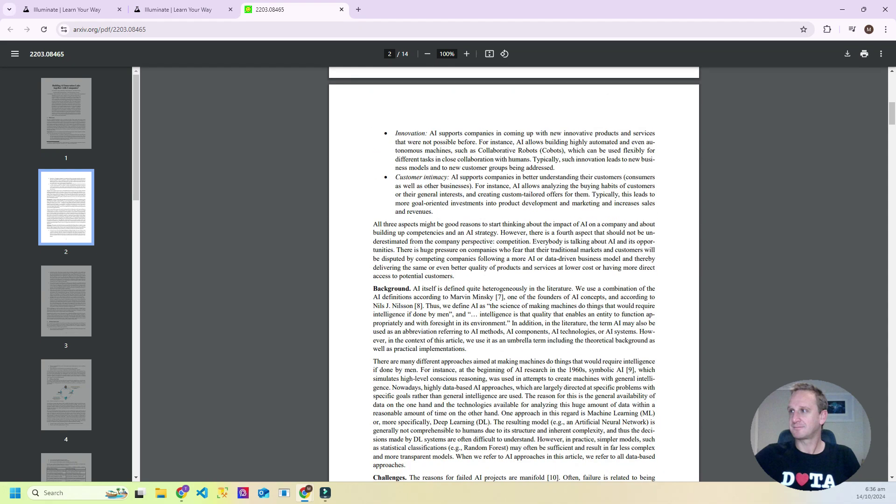
scroll(513, 274, "down", 20)
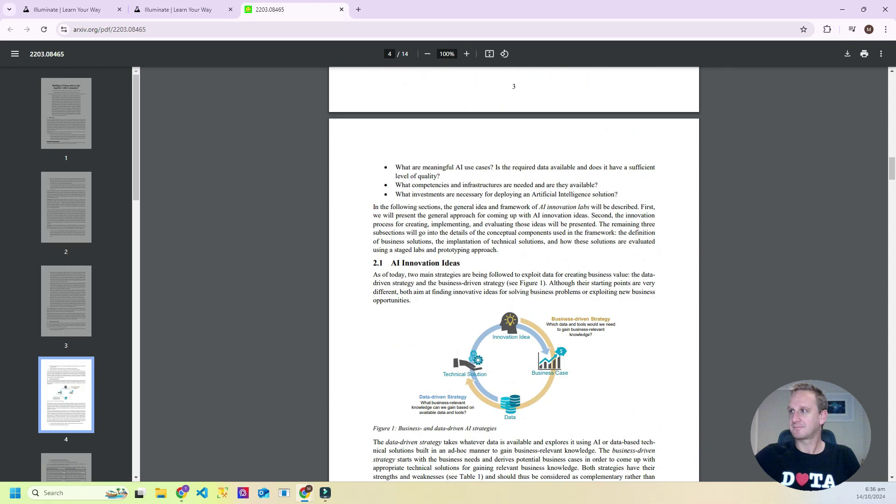
scroll(513, 274, "down", 5)
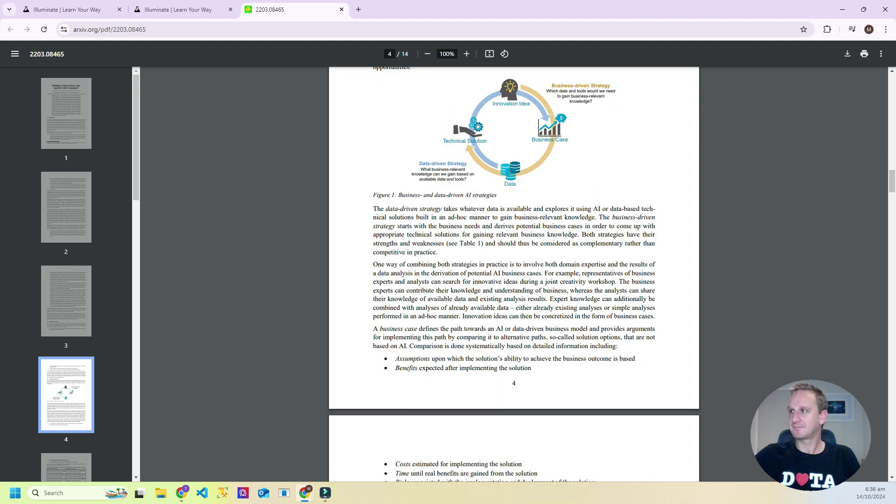
scroll(513, 273, "down", 10)
Back in the library tab, play the renamed draft and bring up the player's more-options menu.
key("ctrl+1")
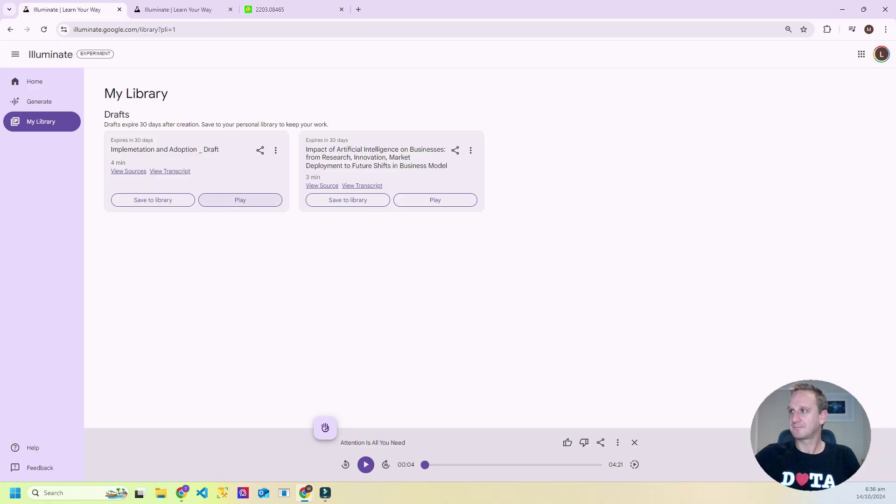
left_click(240, 200)
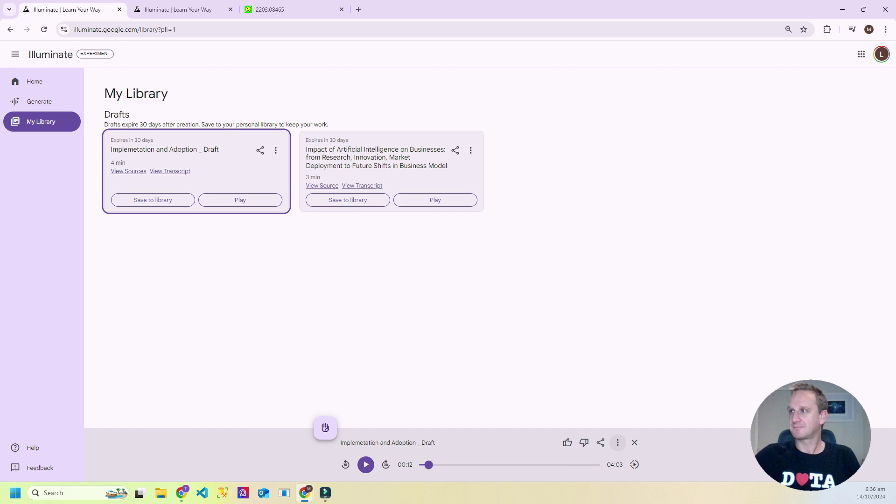
left_click(617, 443)
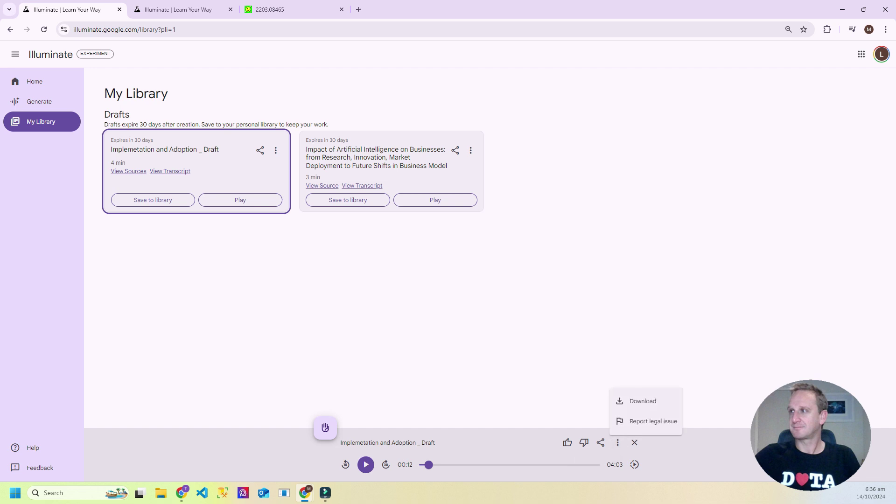
Download the draft's audio and ask Q&A 'What are the benefits of a business case?', then close it.
left_click(643, 400)
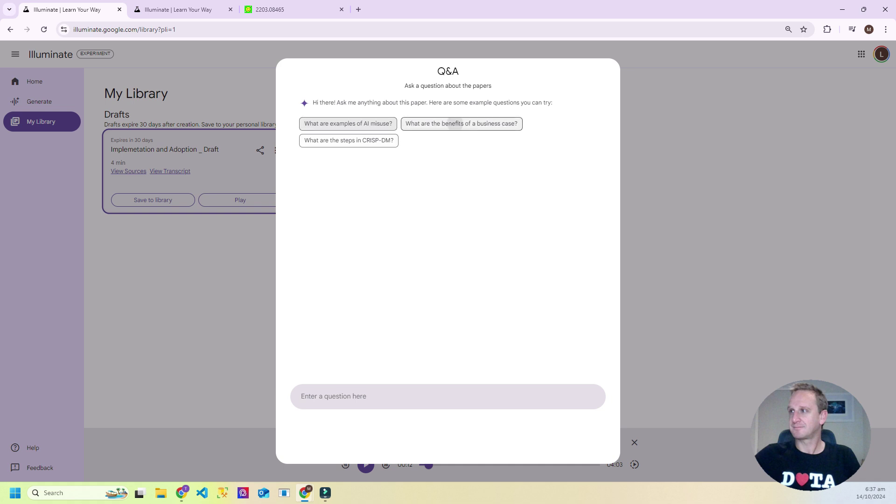
left_click(461, 123)
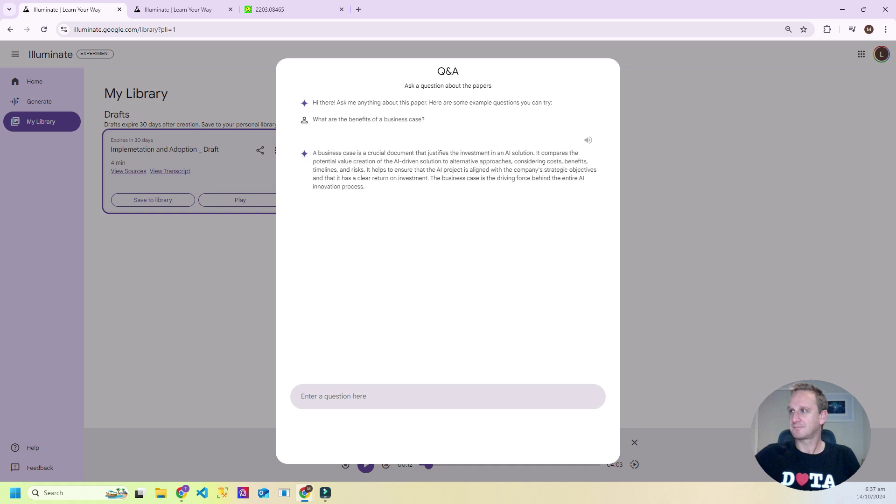
key("Escape")
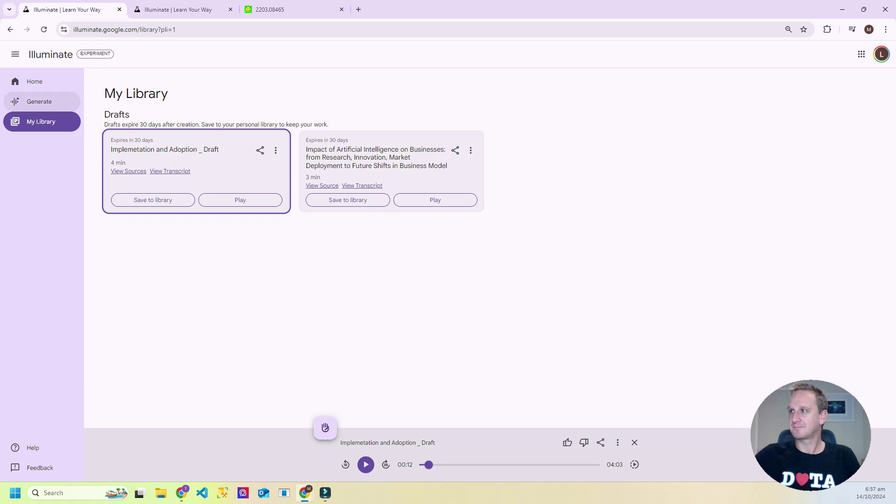
Look at the suggested BERT paper on the Generate page, then return to the Home page.
left_click(39, 101)
left_click(293, 192)
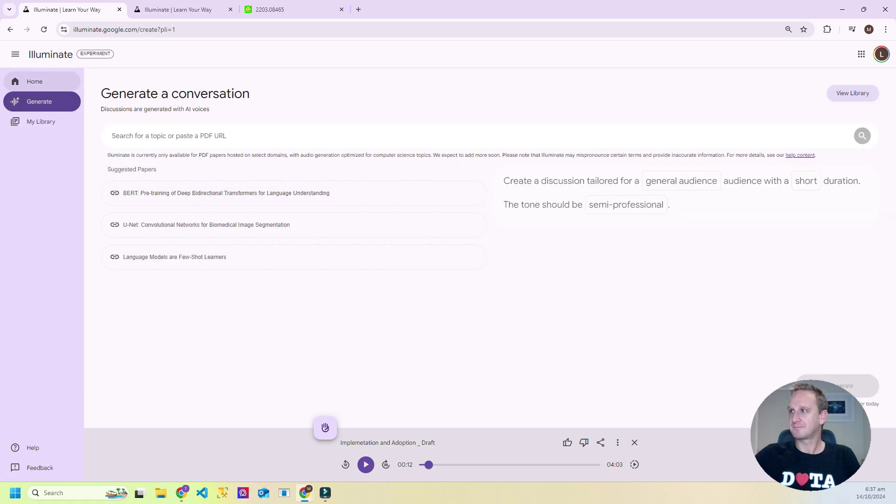
left_click(35, 81)
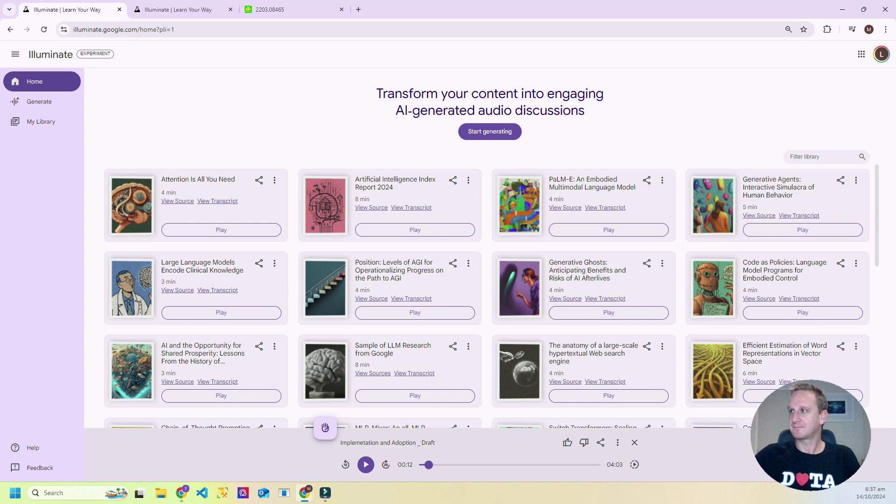